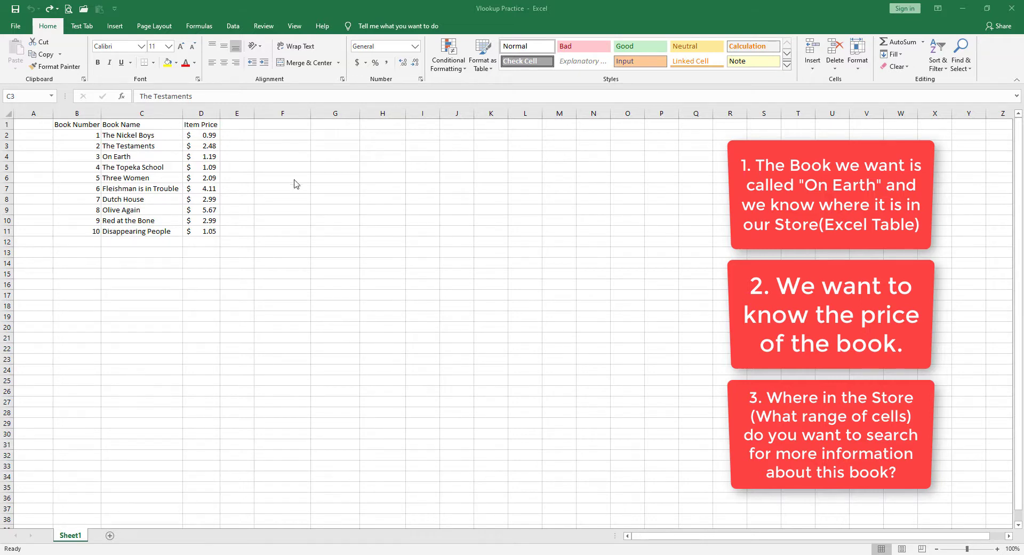
Step: Insert the VLOOKUP function into cell A1, finding it by a search for "vlookup"
click(282, 209)
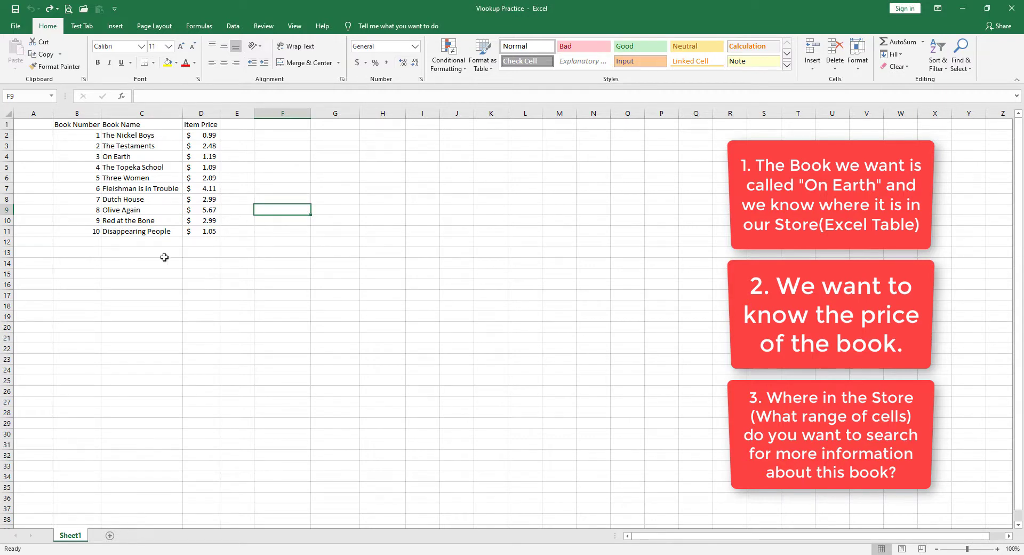
click(147, 263)
click(38, 124)
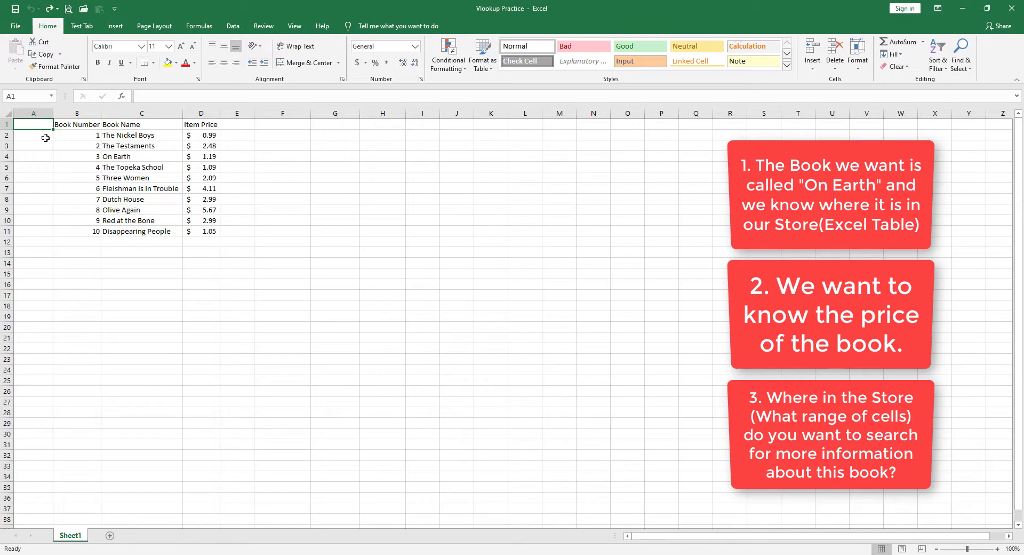
click(122, 96)
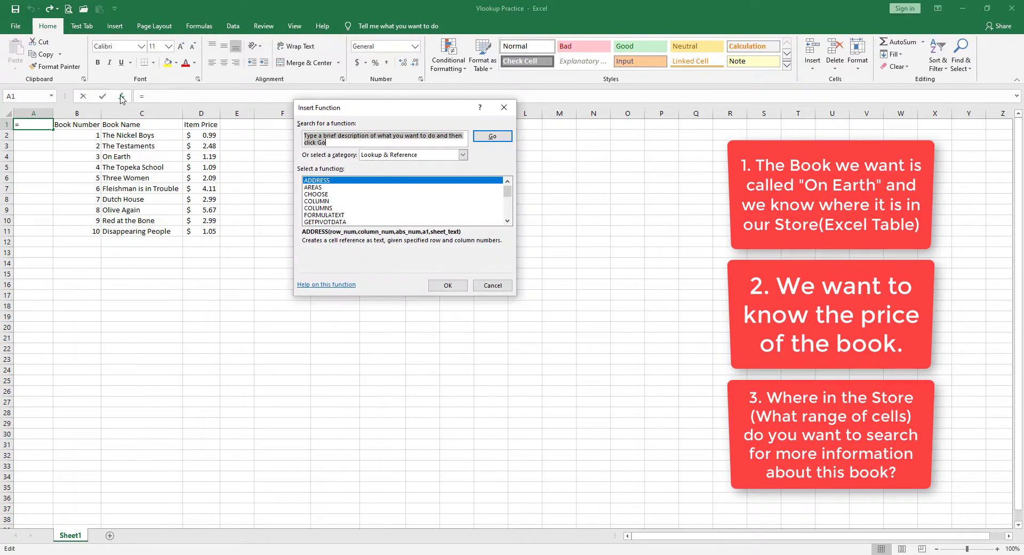
drag(355, 111, 328, 137)
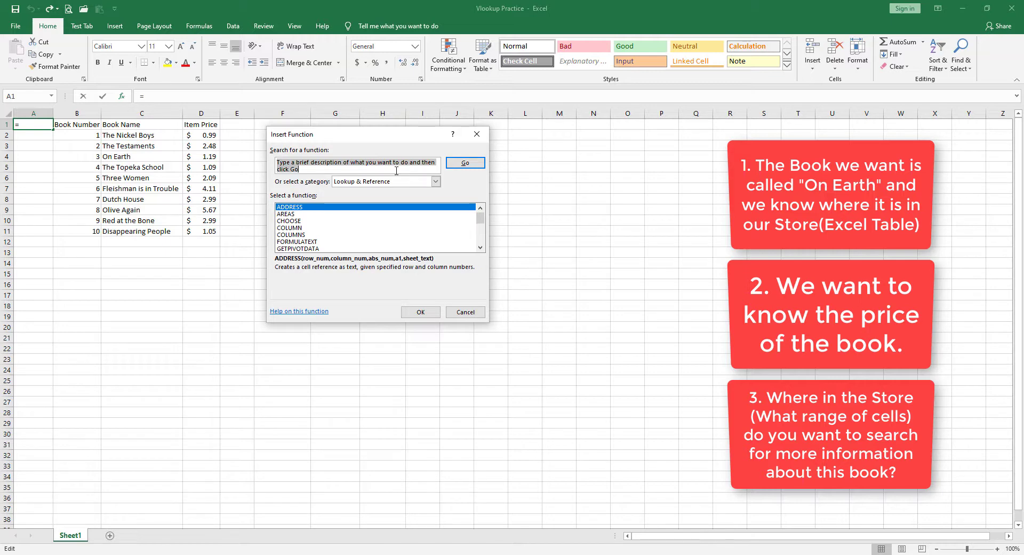
text(vlookup)
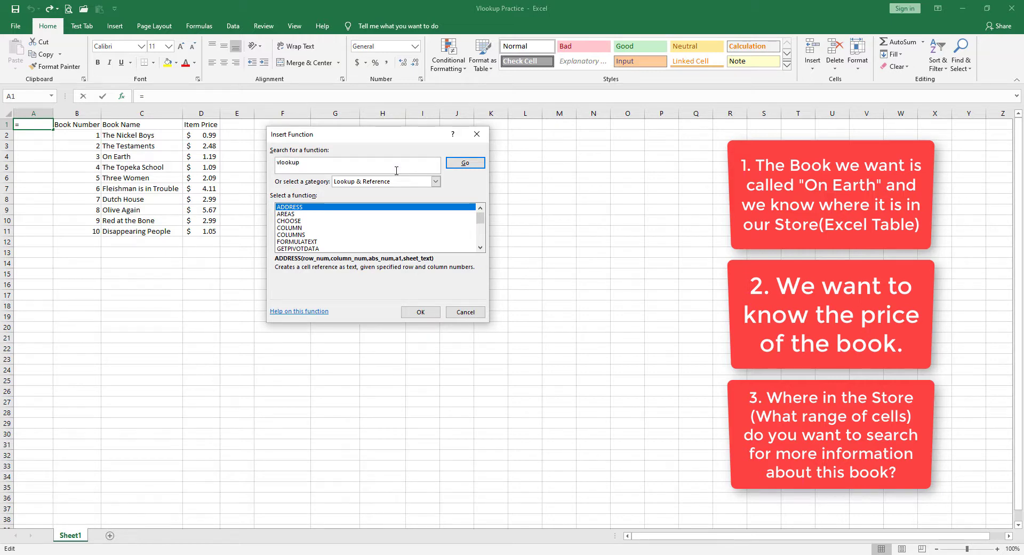
click(467, 164)
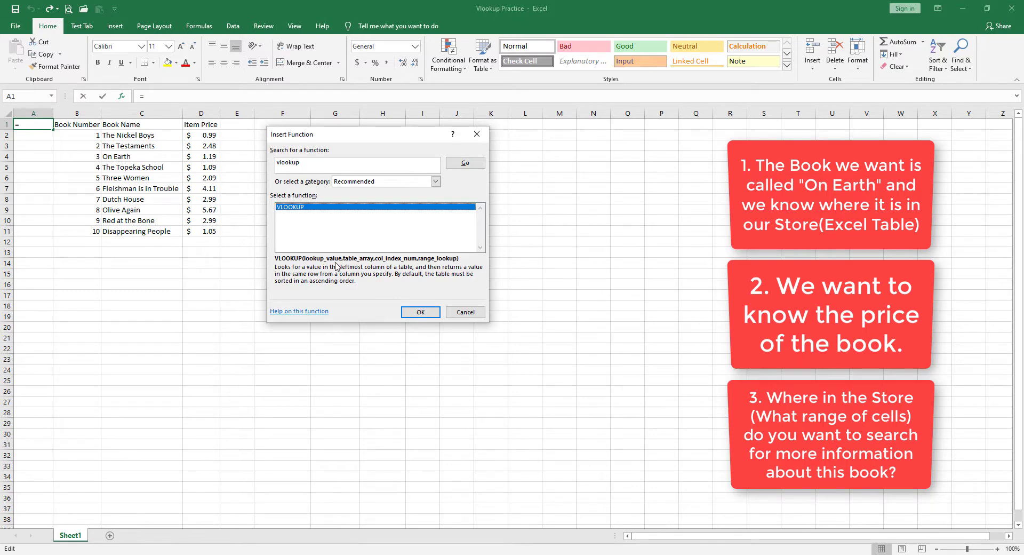
click(419, 313)
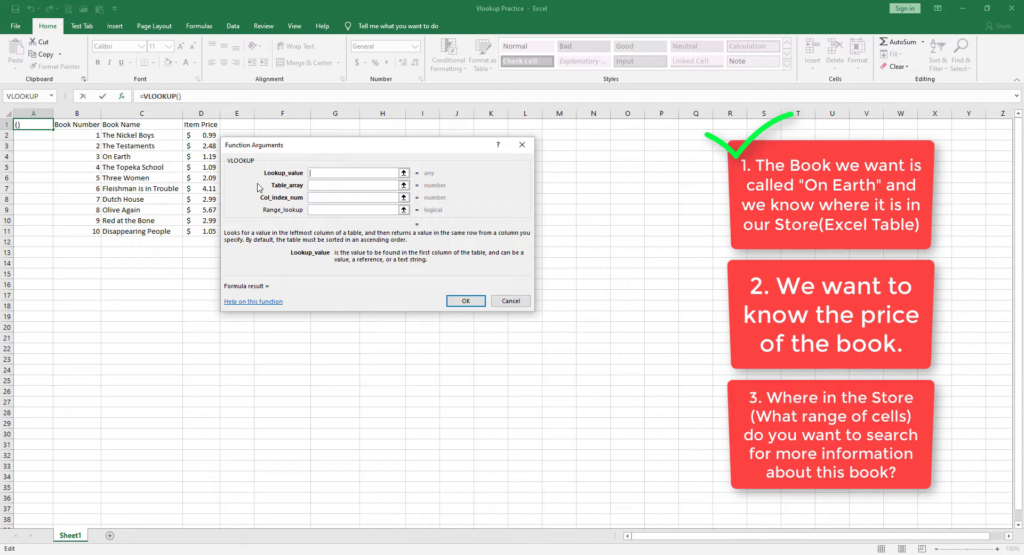
Step: Set the VLOOKUP lookup value to B4 and the table array to B1:D11
click(79, 158)
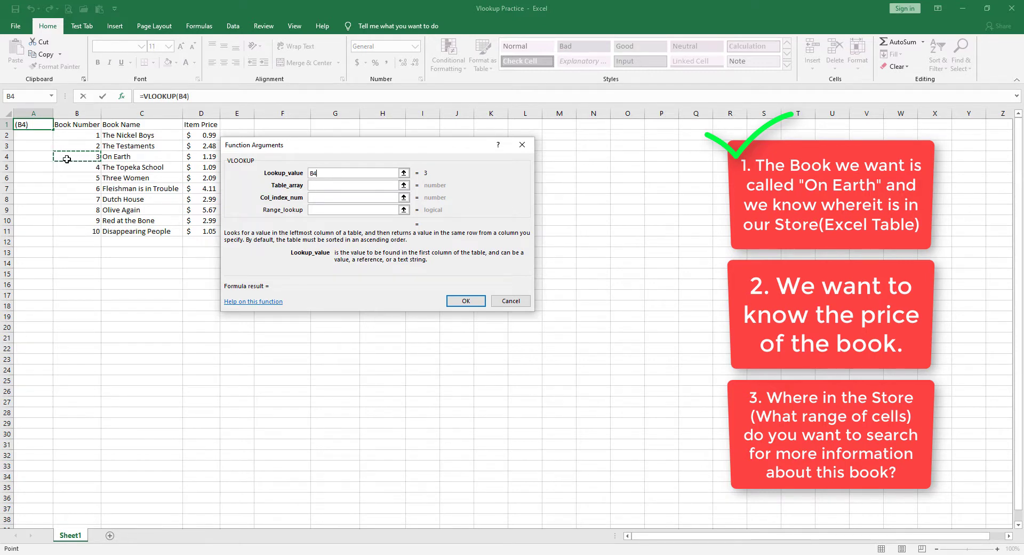
key(Tab)
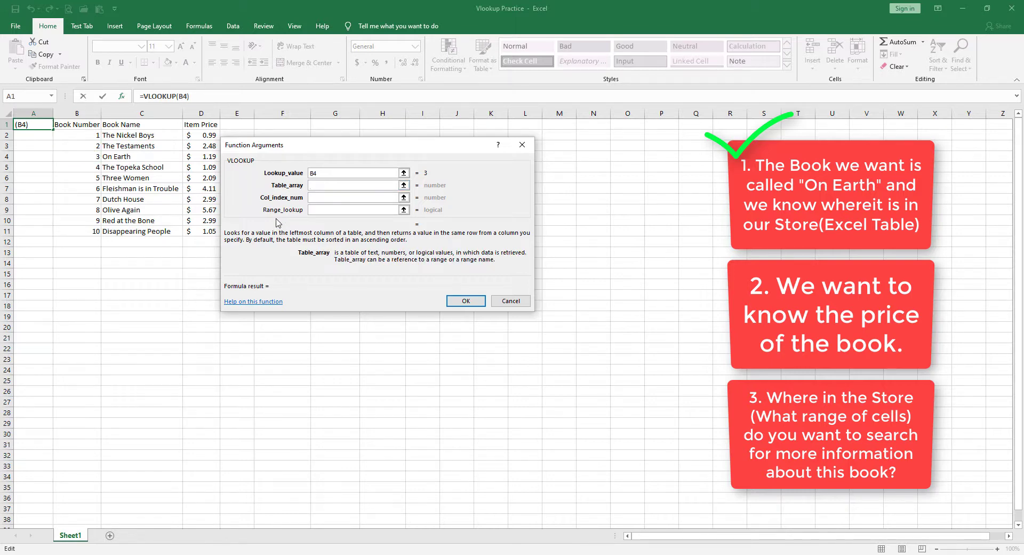
drag(316, 147, 366, 142)
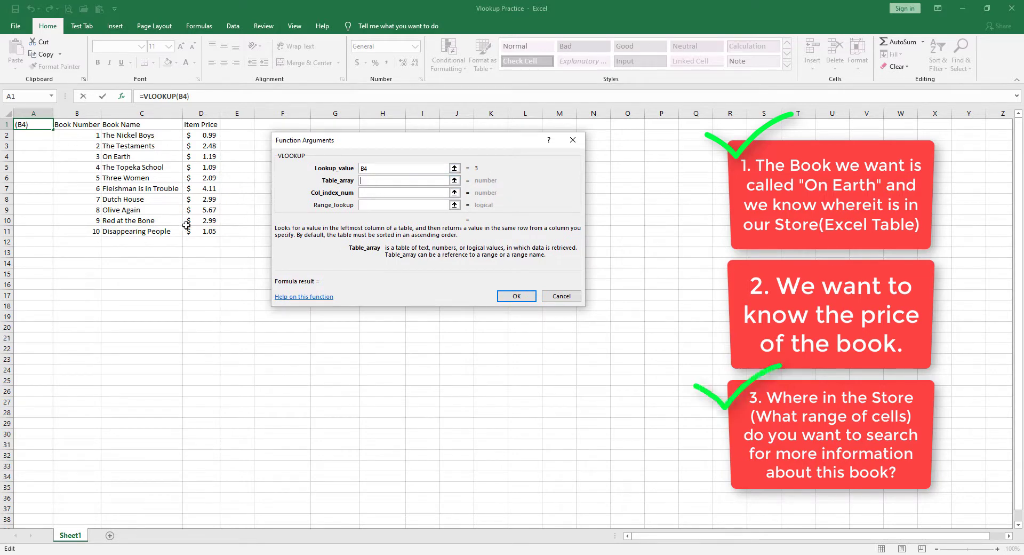
click(72, 128)
drag(71, 128, 206, 232)
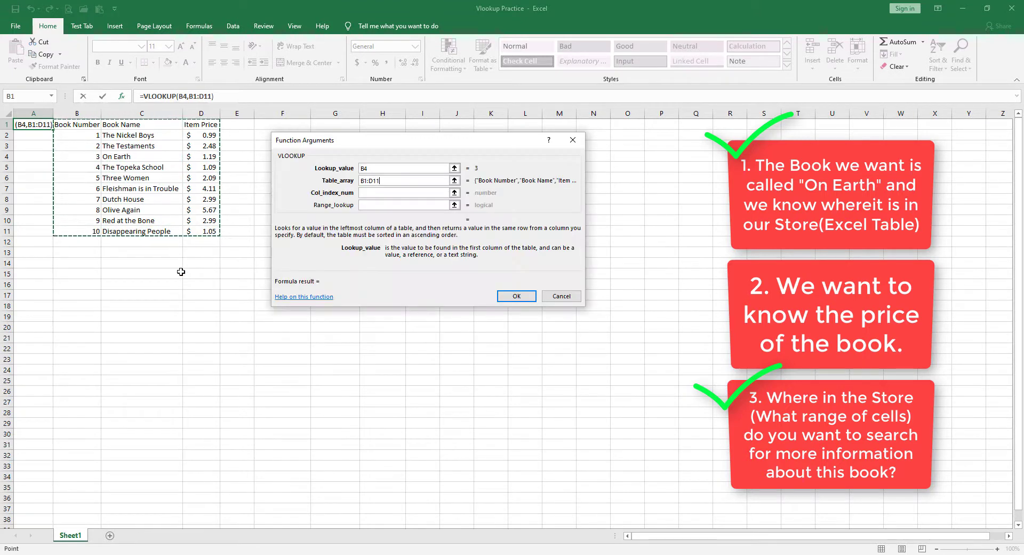
Step: Set the VLOOKUP column index number to 3 and range lookup to false, and complete the formula
click(366, 192)
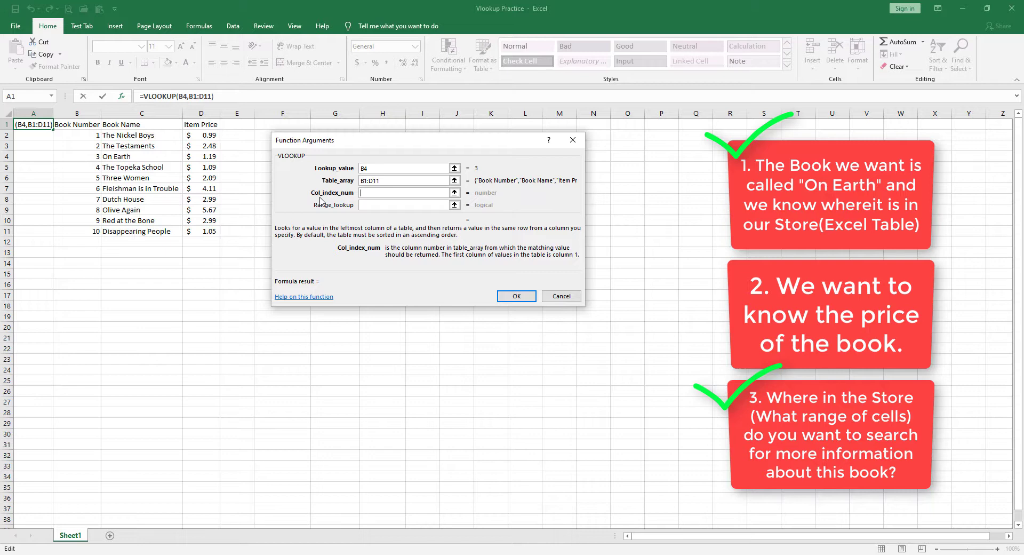
text(3)
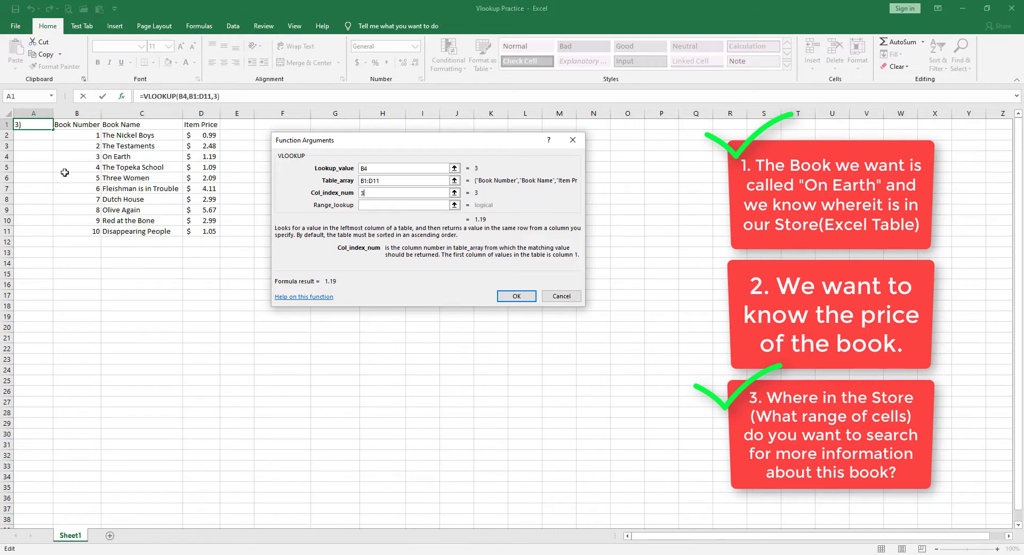
click(374, 205)
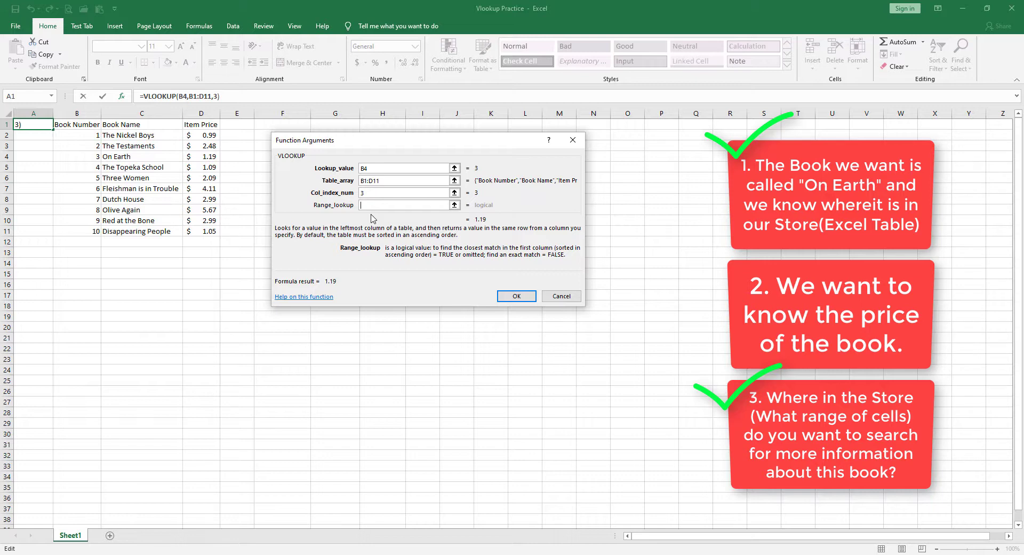
text(false)
click(515, 296)
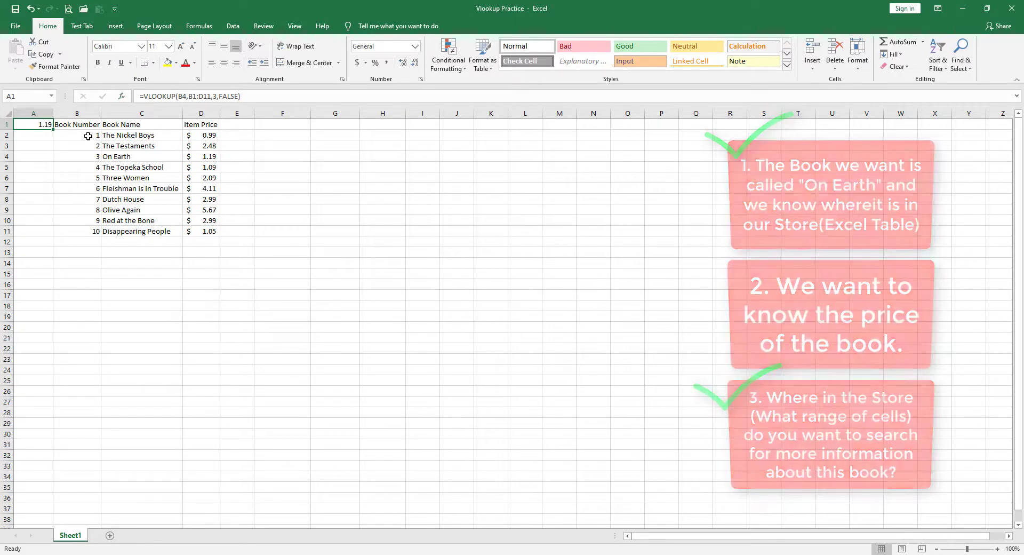
Step: Compare the result in A1 with the On Earth row, and examine the formula's lookup value and table range B1:D11
click(87, 158)
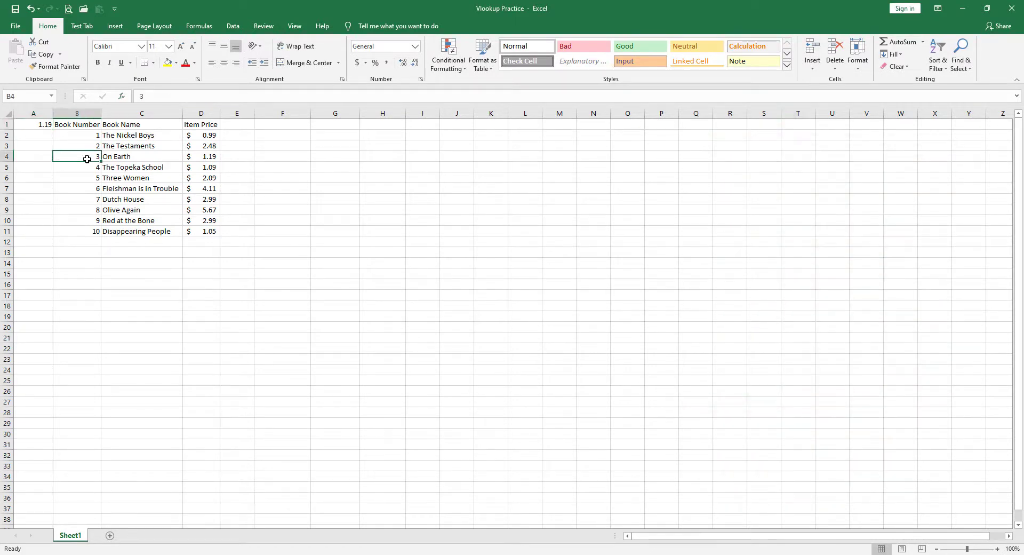
click(149, 156)
click(195, 156)
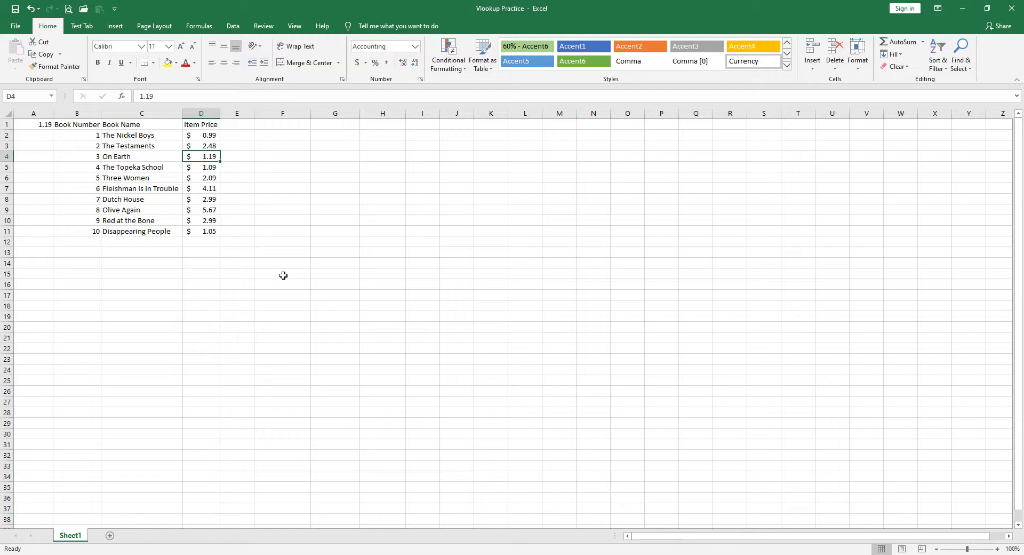
key(Left)
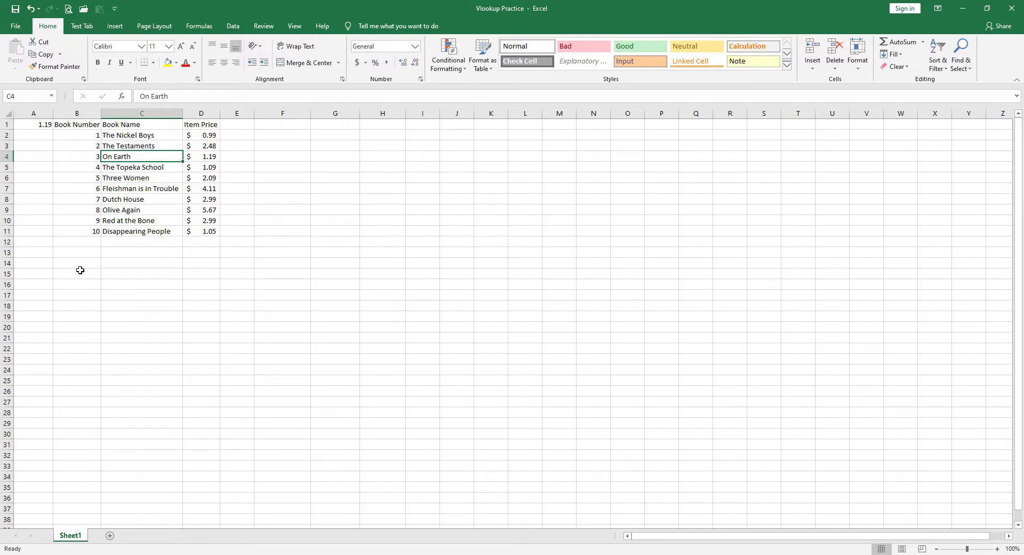
click(37, 195)
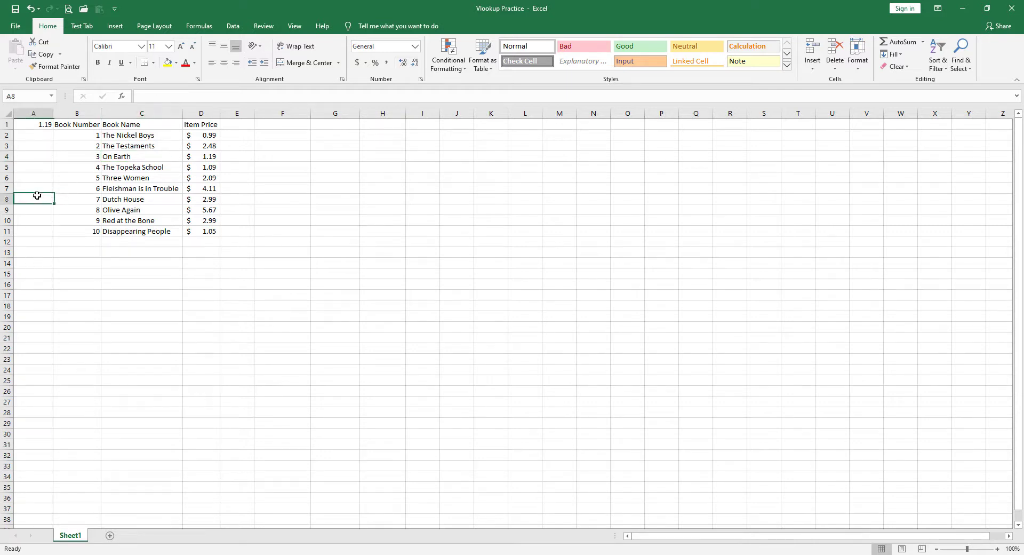
click(28, 127)
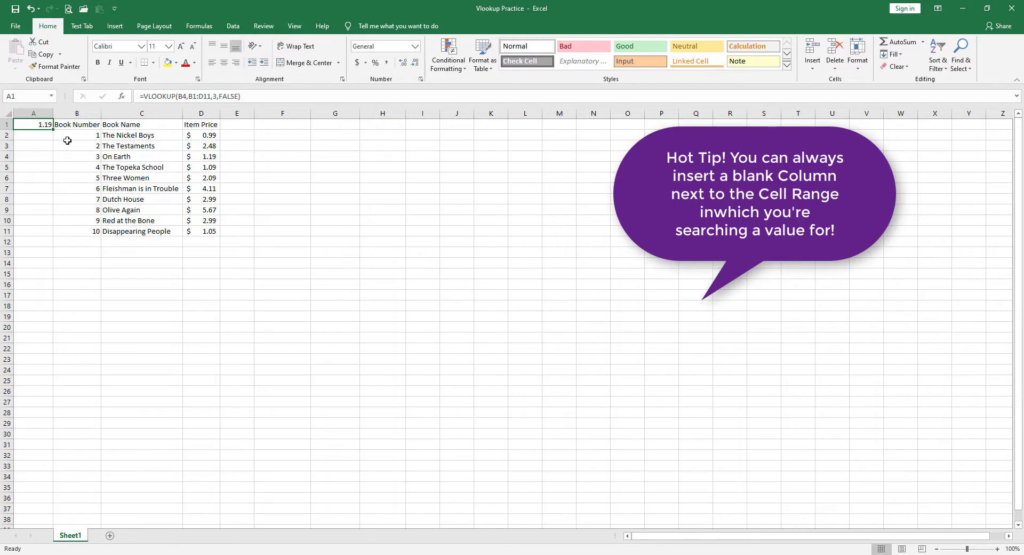
drag(75, 124, 203, 228)
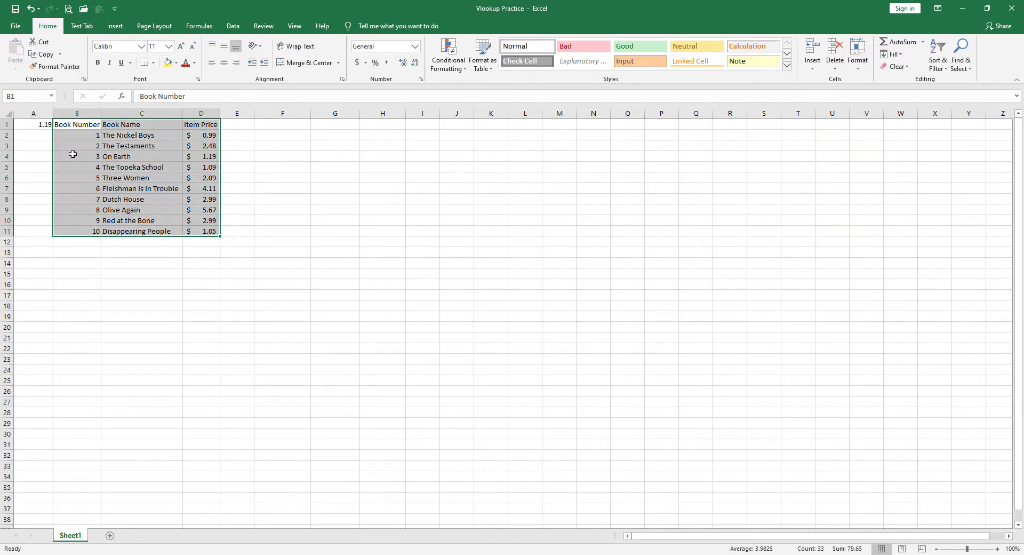
click(82, 126)
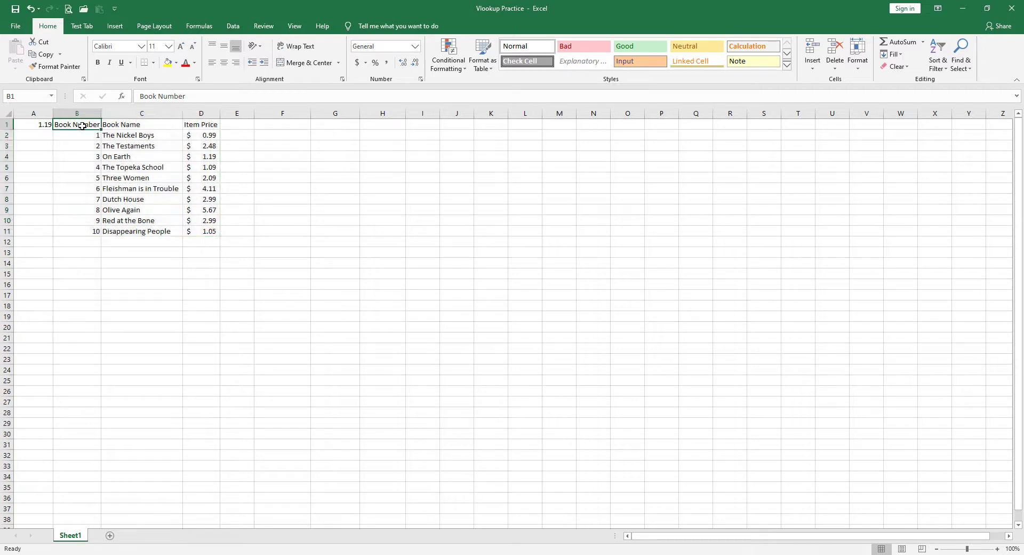
drag(82, 125, 205, 232)
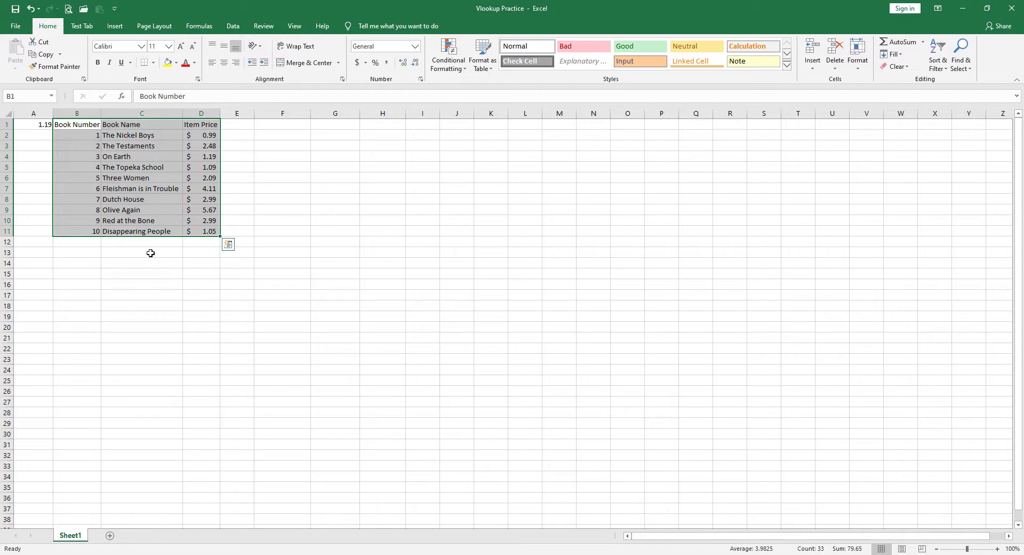
click(29, 126)
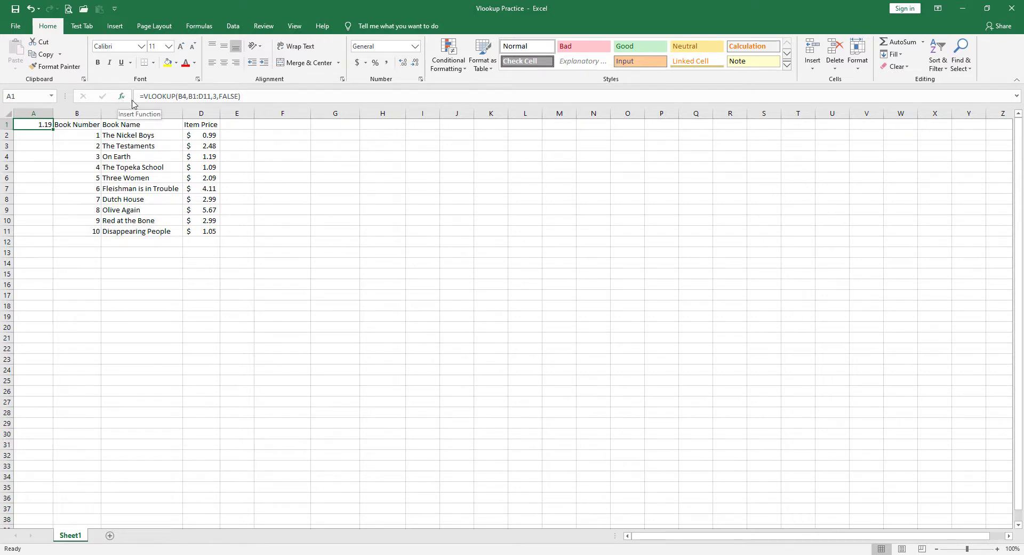
click(185, 97)
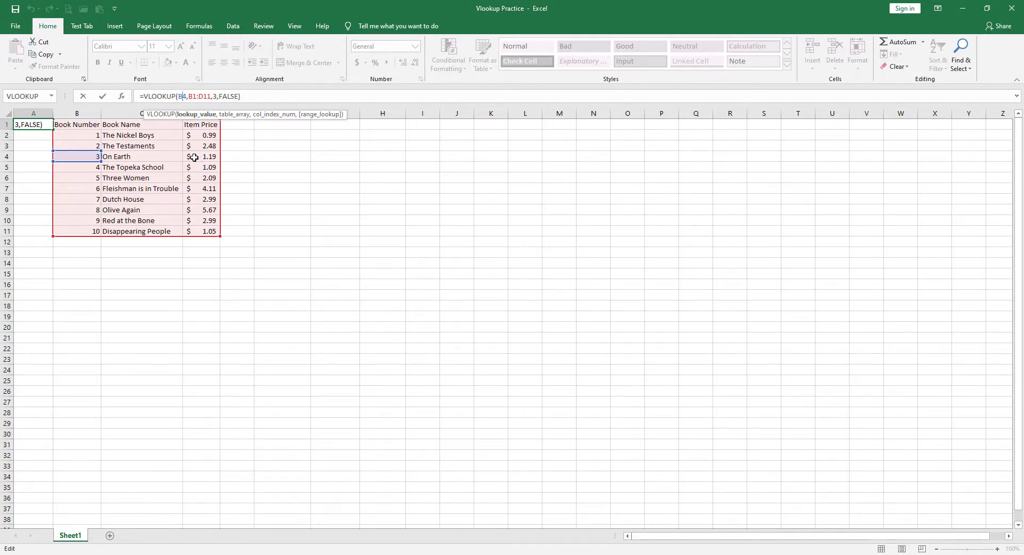
click(263, 162)
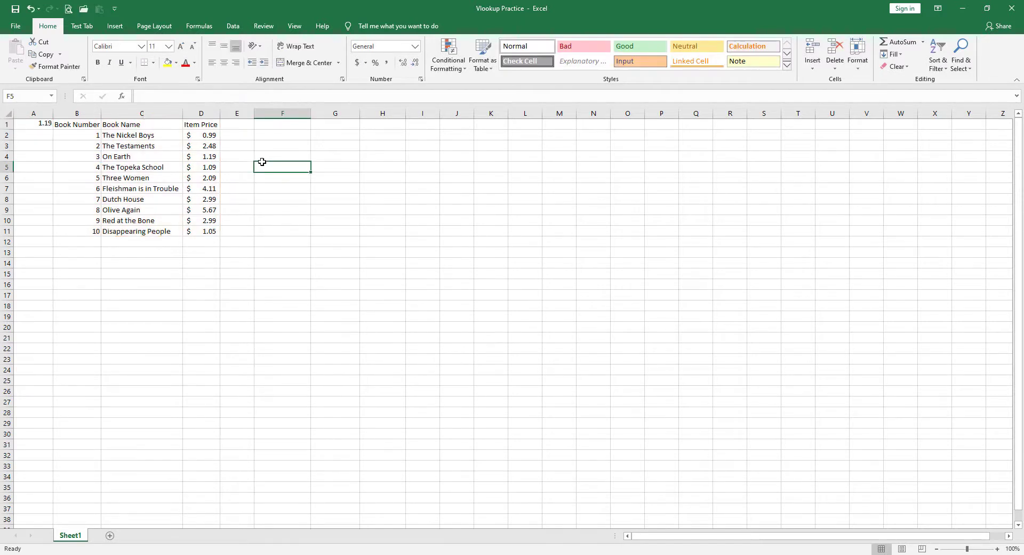